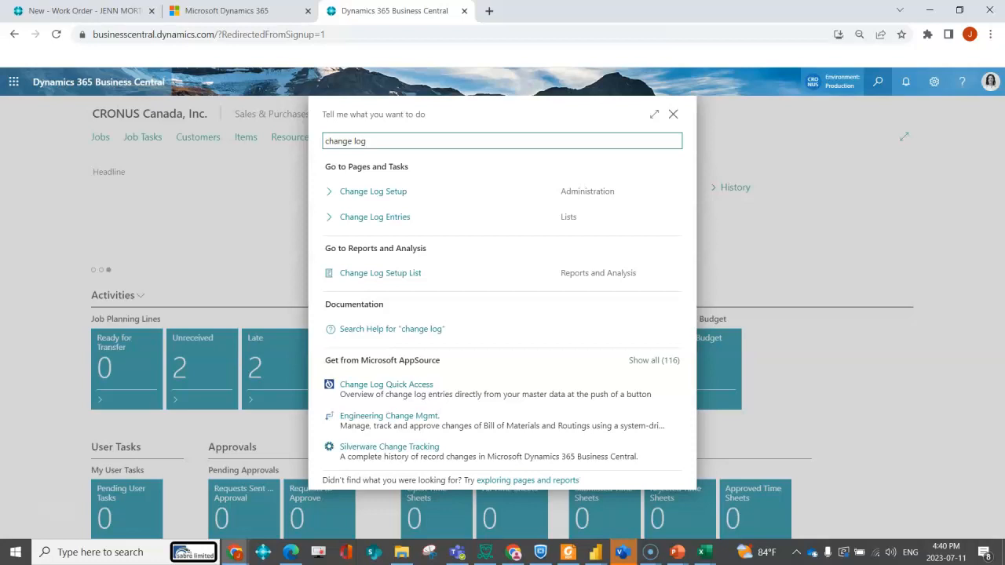
Open the Change Log Setup page, activate the change log and accept the performance warning
{"action": "key", "text": "Down"}
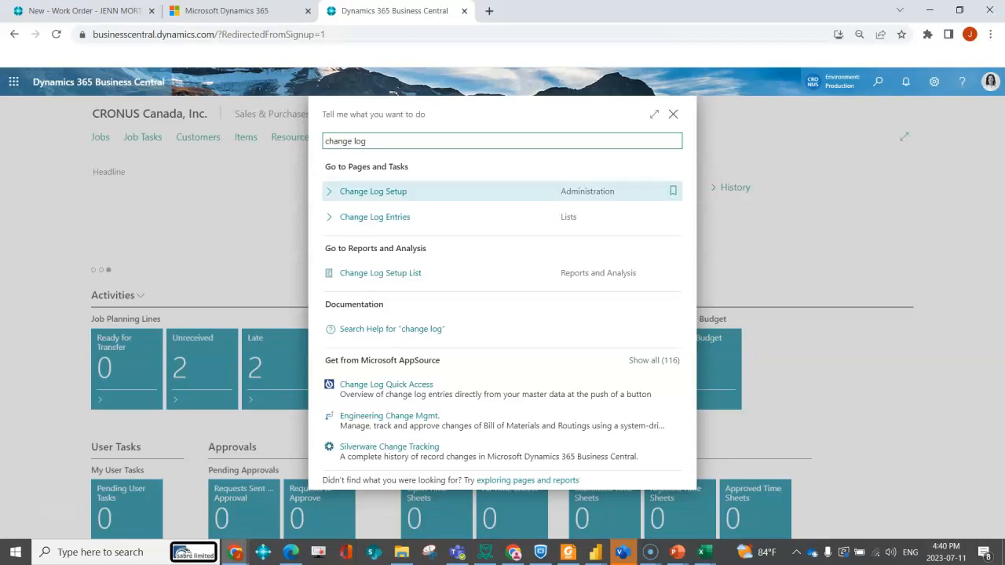
{"action": "key", "text": "Return"}
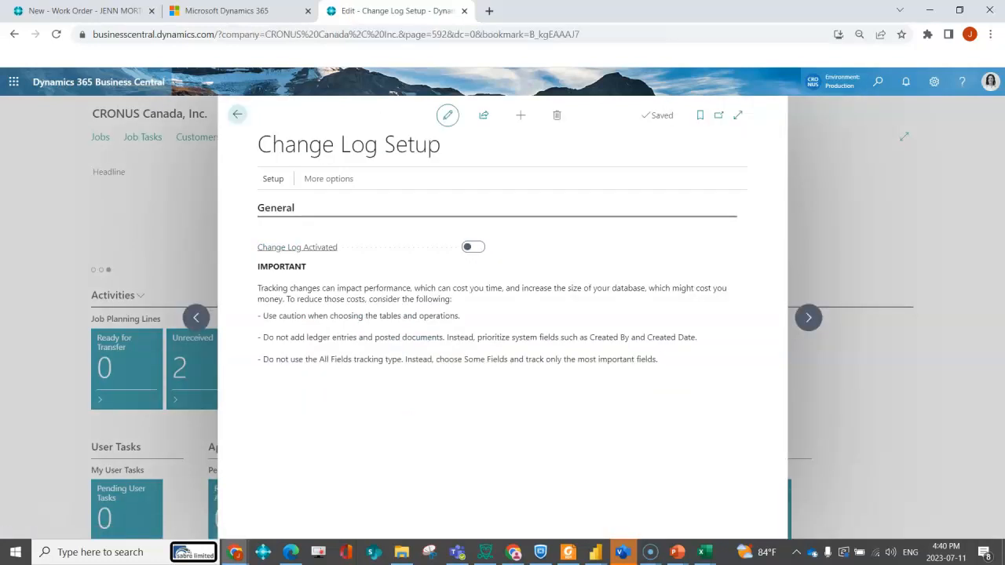
{"action": "key", "text": "space"}
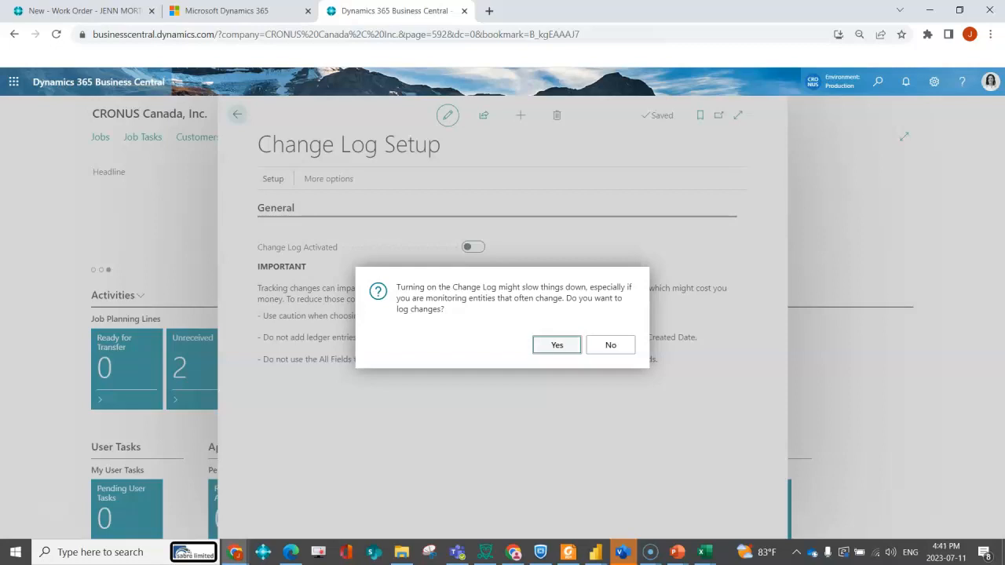
{"action": "left_click", "coordinate": [556, 346]}
Open the change log setup's table list and search it for "purch"
{"action": "left_click", "coordinate": [273, 179]}
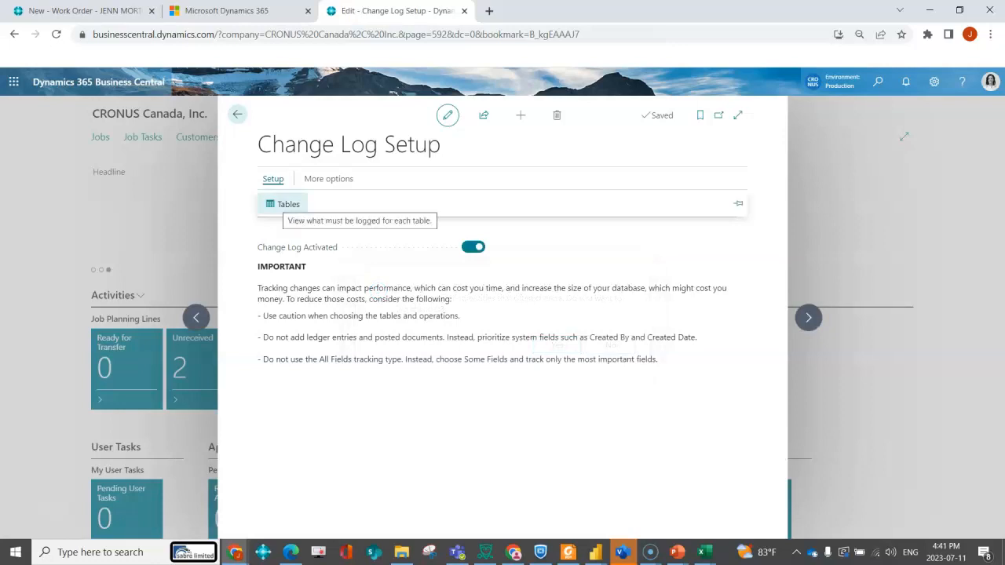
{"action": "left_click", "coordinate": [285, 204]}
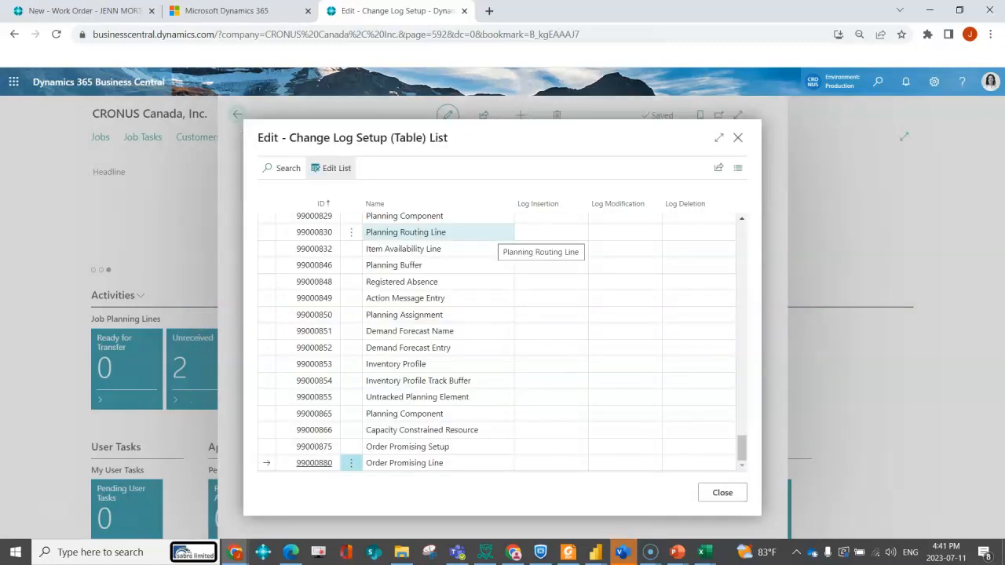
{"action": "scroll", "coordinate": [440, 326], "scroll_direction": "up", "scroll_amount": 10}
{"action": "scroll", "coordinate": [498, 326], "scroll_direction": "up", "scroll_amount": 1}
{"action": "scroll", "coordinate": [487, 326], "scroll_direction": "up", "scroll_amount": 10}
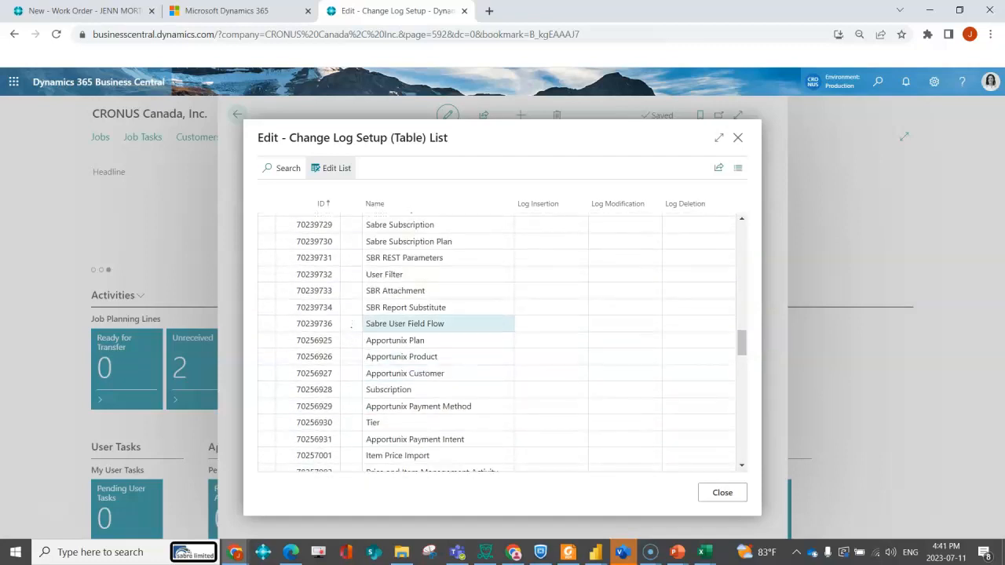
{"action": "scroll", "coordinate": [439, 323], "scroll_direction": "up", "scroll_amount": 3}
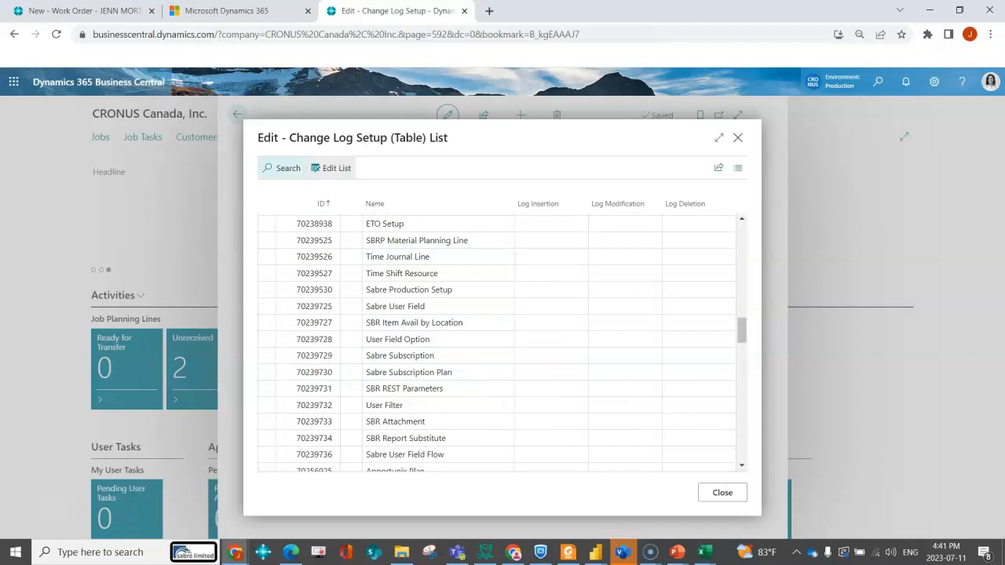
{"action": "left_click", "coordinate": [283, 168]}
{"action": "type", "text": "purch"}
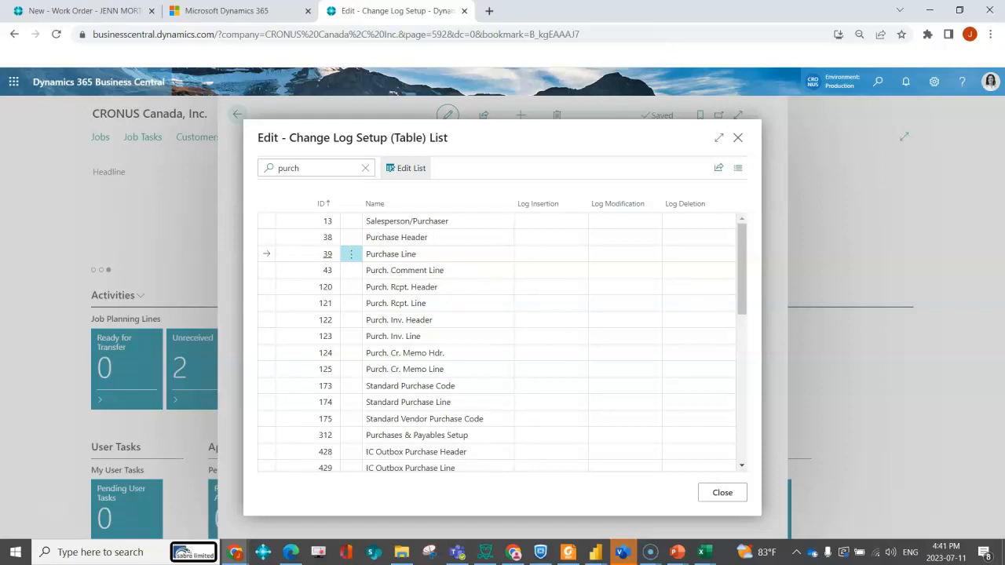
Set Log Insertion, Log Modification and Log Deletion to Some Fields for the Purchase Line table
{"action": "left_click", "coordinate": [560, 254]}
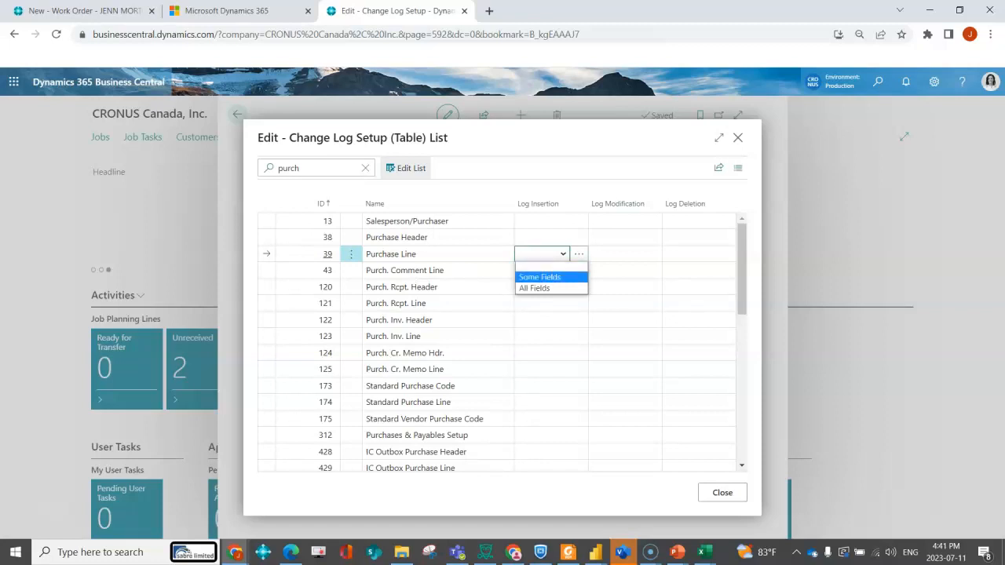
{"action": "left_click", "coordinate": [540, 277]}
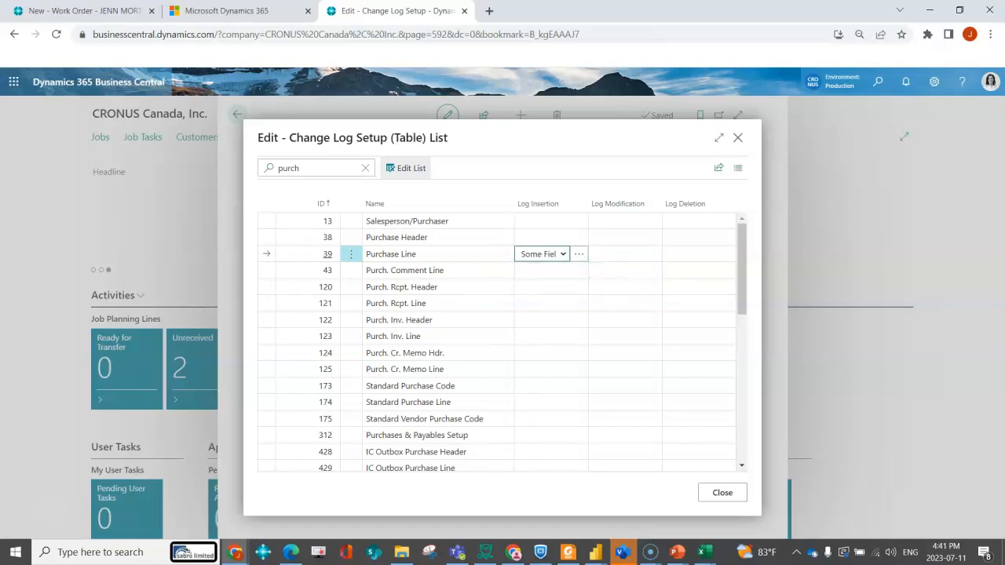
{"action": "left_click", "coordinate": [615, 254]}
{"action": "left_click", "coordinate": [614, 278]}
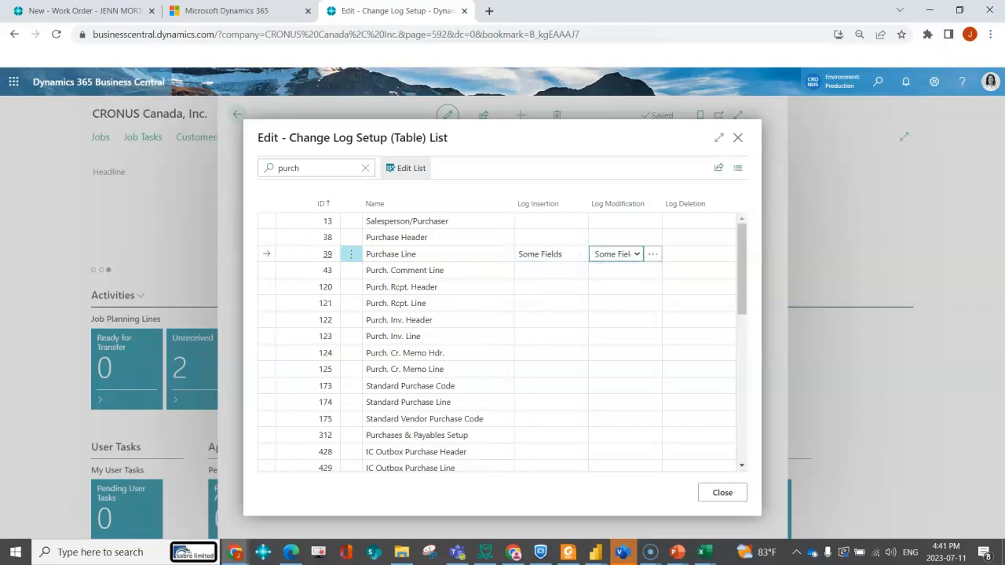
{"action": "left_click", "coordinate": [691, 254]}
{"action": "left_click", "coordinate": [688, 278]}
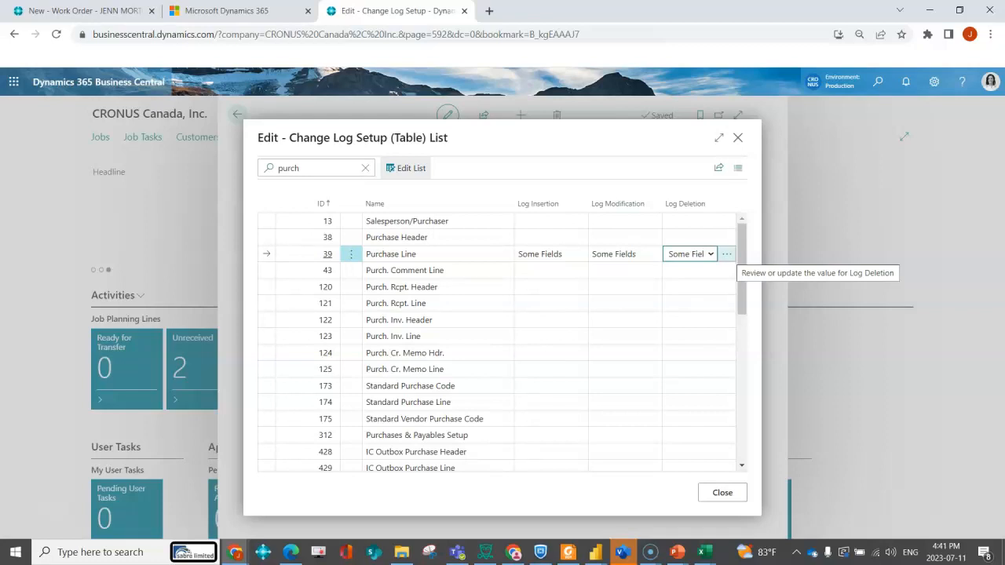
Open the Purchase Line table's field selection for logging and search it for "cost"
{"action": "left_click", "coordinate": [727, 253]}
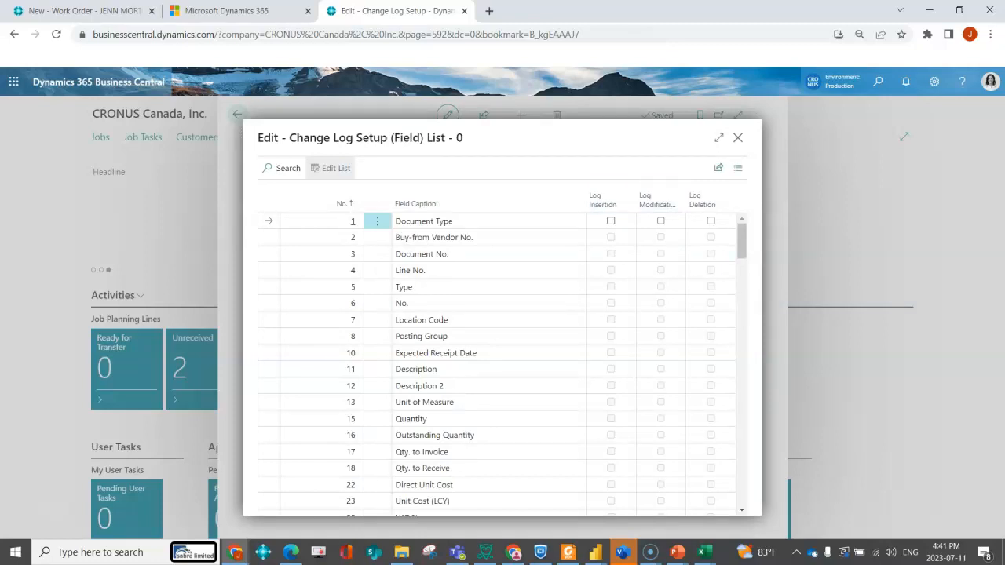
{"action": "left_click", "coordinate": [282, 168]}
{"action": "type", "text": "cost"}
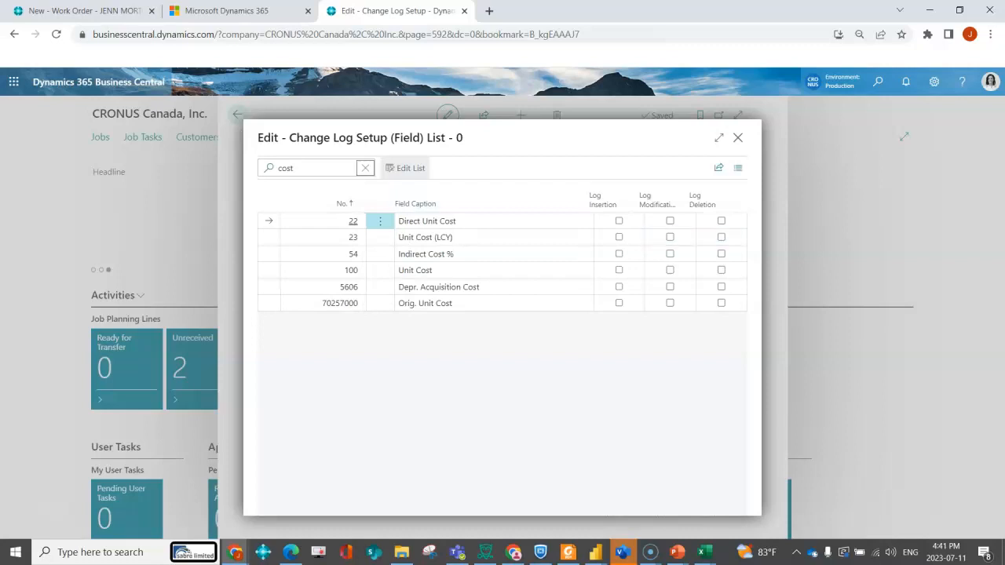
Enable insertion, modification and deletion logging for Direct Unit Cost and Unit Cost (LCY), and close the field list
{"action": "left_click", "coordinate": [619, 221]}
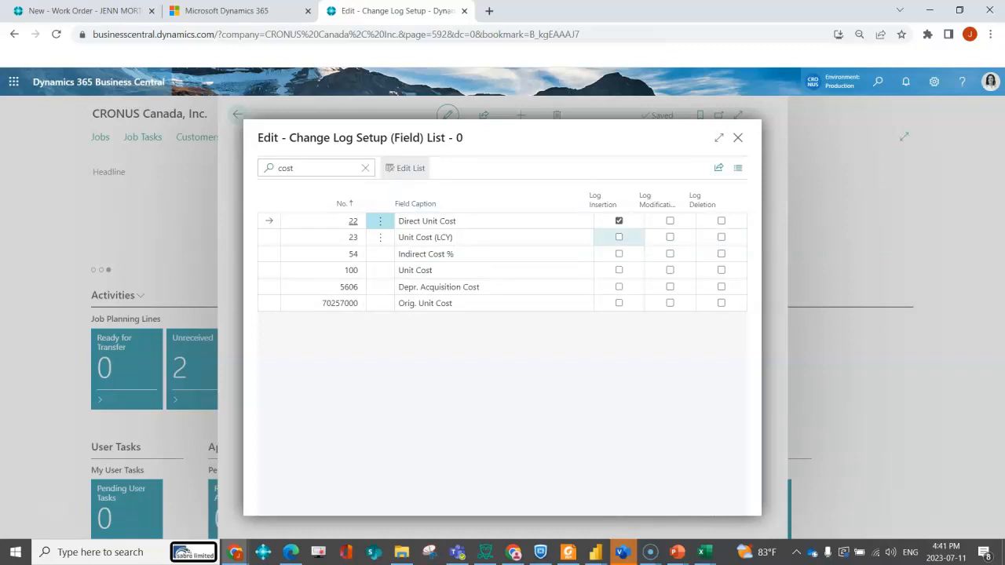
{"action": "left_click", "coordinate": [619, 237]}
{"action": "left_click", "coordinate": [670, 221]}
{"action": "left_click", "coordinate": [670, 237]}
{"action": "left_click", "coordinate": [721, 221]}
{"action": "left_click", "coordinate": [721, 237]}
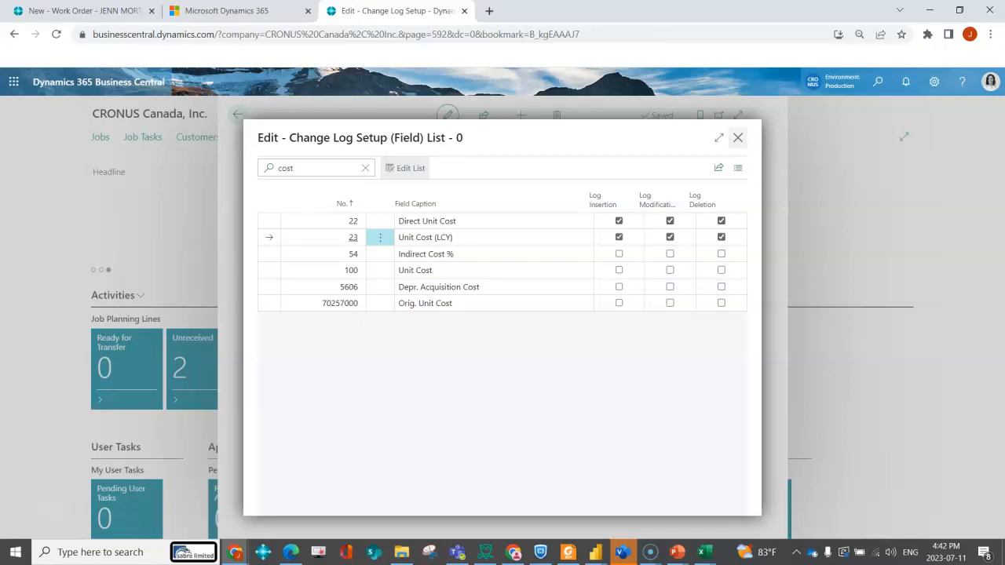
{"action": "left_click", "coordinate": [737, 137]}
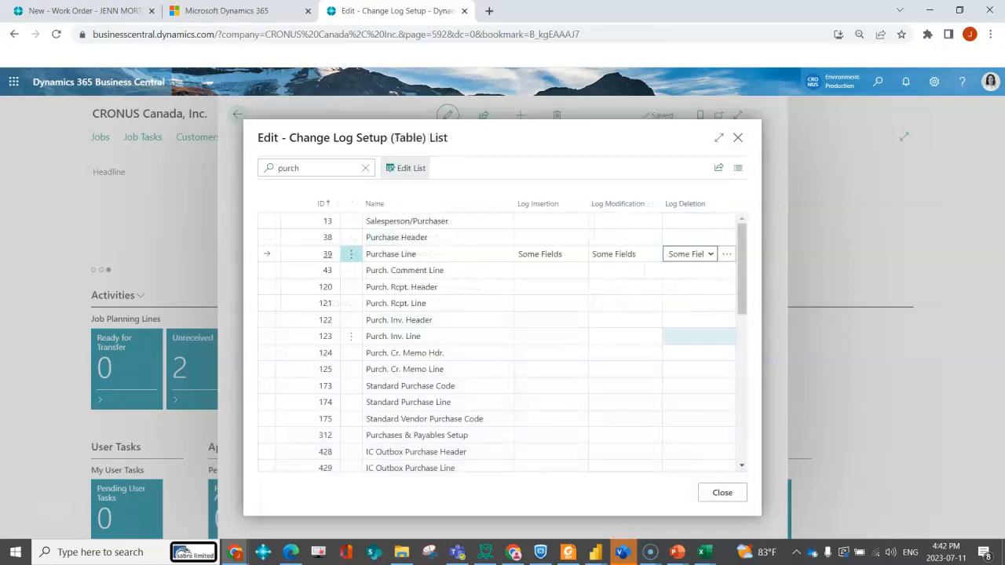
Close the table list, exit Change Log Setup with a session restart, and return to the home page
{"action": "left_click", "coordinate": [723, 493]}
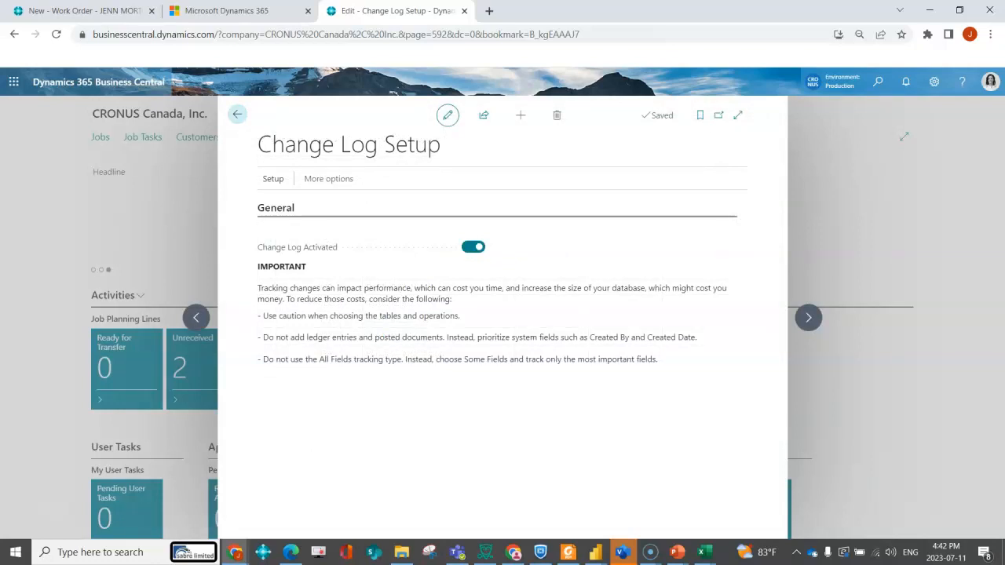
{"action": "left_click", "coordinate": [237, 114]}
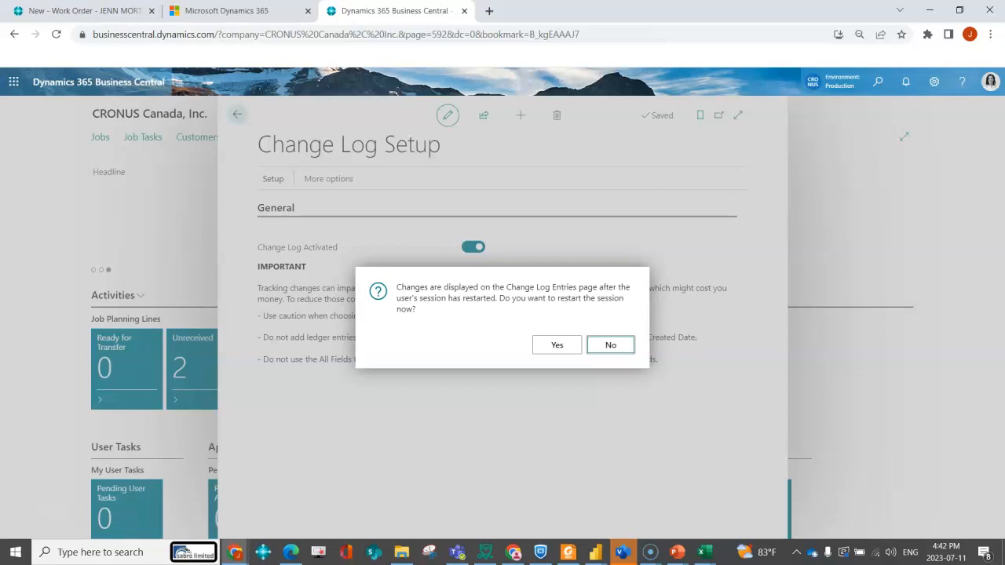
{"action": "left_click", "coordinate": [557, 345]}
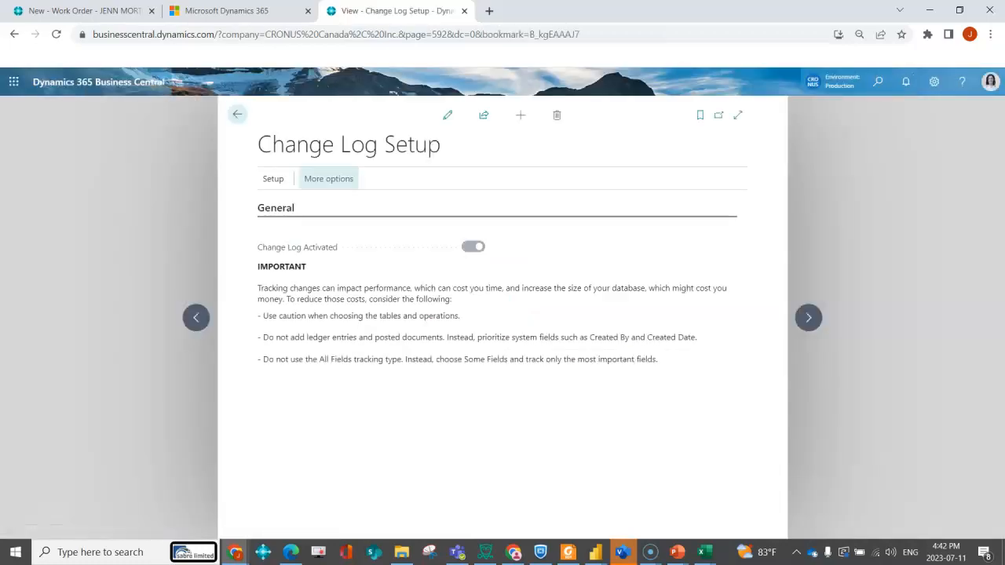
{"action": "left_click", "coordinate": [237, 114]}
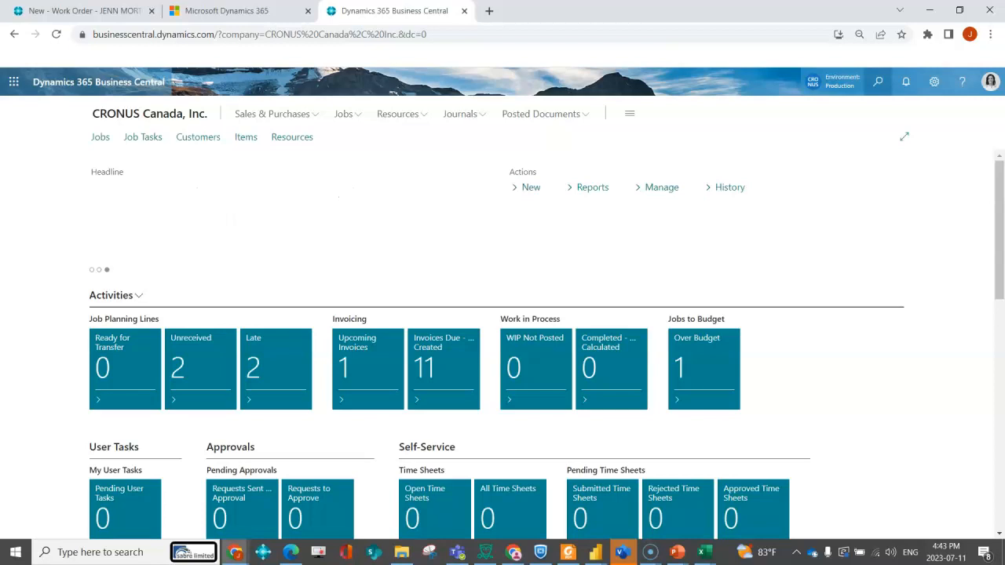
Search for "change log", open the Change Log Entries page and expand it to the wide layout
{"action": "left_click", "coordinate": [878, 82]}
{"action": "type", "text": "change log"}
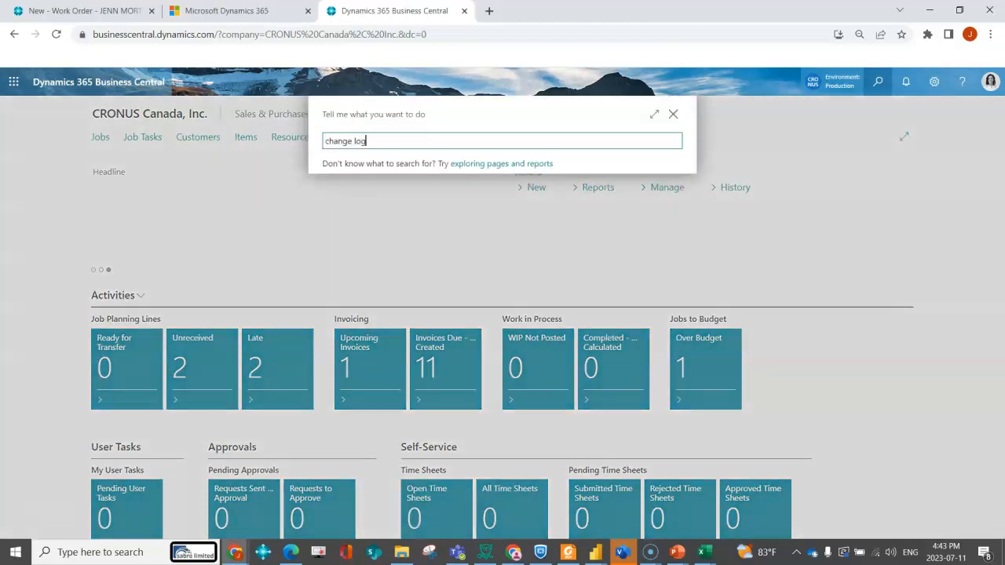
{"action": "key", "text": "Down"}
{"action": "key", "text": "Down"}
{"action": "key", "text": "Return"}
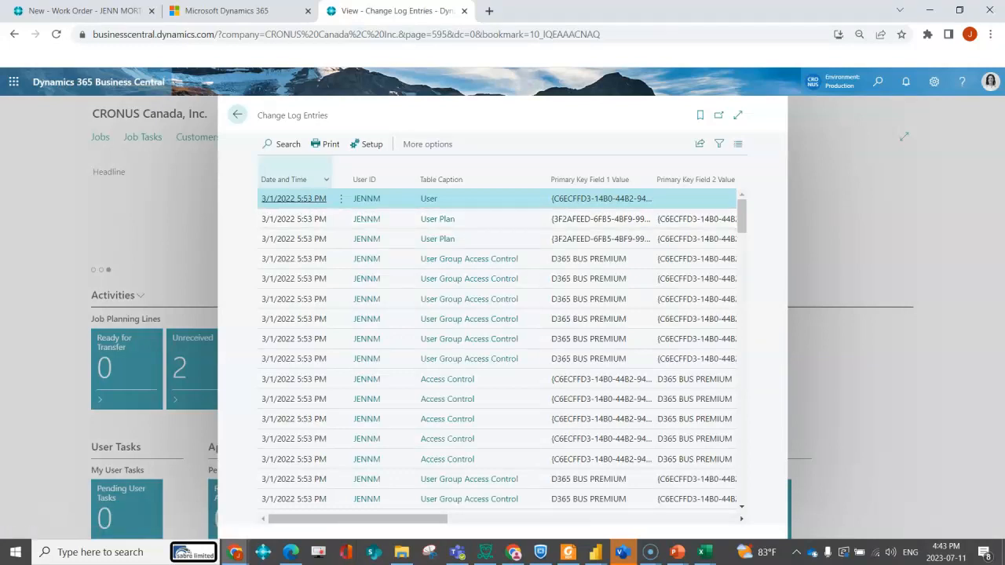
{"action": "left_click", "coordinate": [326, 180]}
{"action": "key", "text": "Escape"}
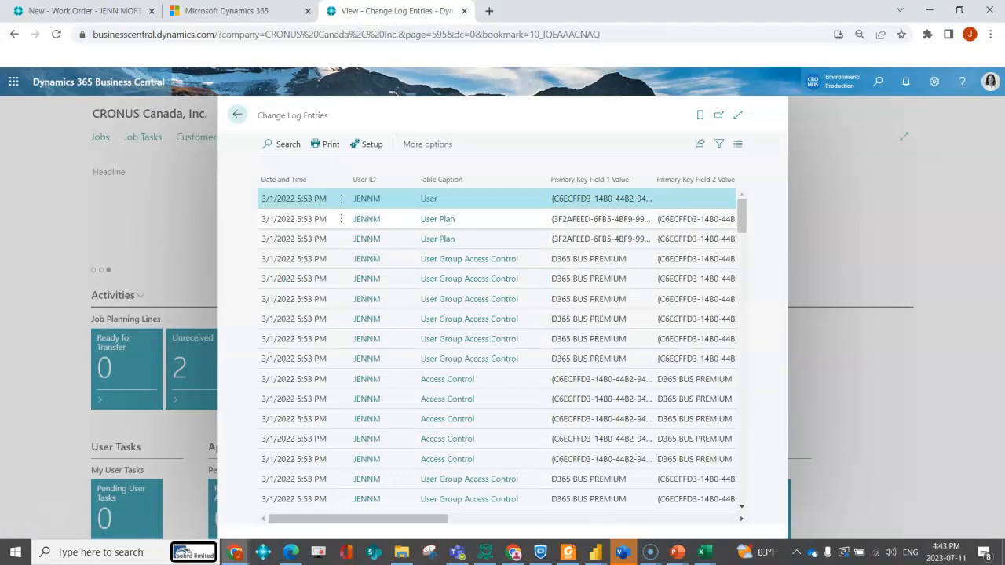
{"action": "left_click", "coordinate": [738, 114]}
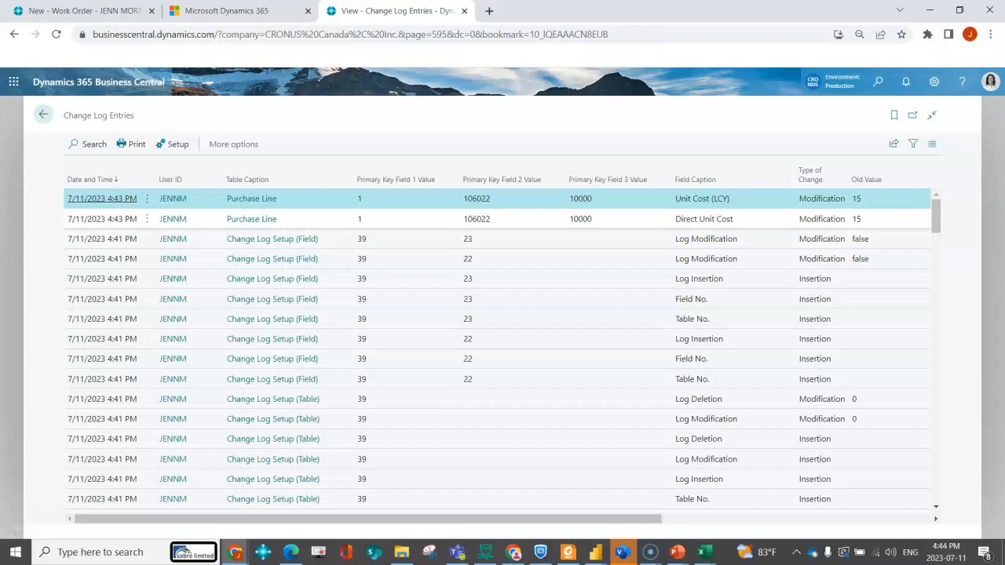
Review the old and new values of the logged changes and filter the entries by the Purchase Line table caption
{"action": "scroll", "coordinate": [503, 346], "scroll_direction": "right", "scroll_amount": 5}
{"action": "left_click_drag", "start_coordinate": [519, 519], "coordinate": [539, 519]}
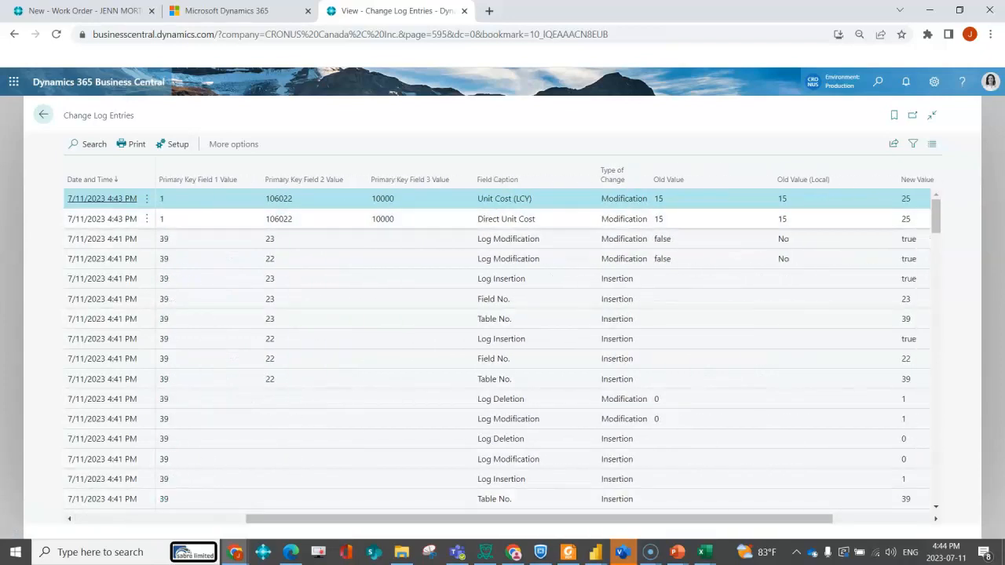
{"action": "scroll", "coordinate": [502, 259], "scroll_direction": "right", "scroll_amount": 3}
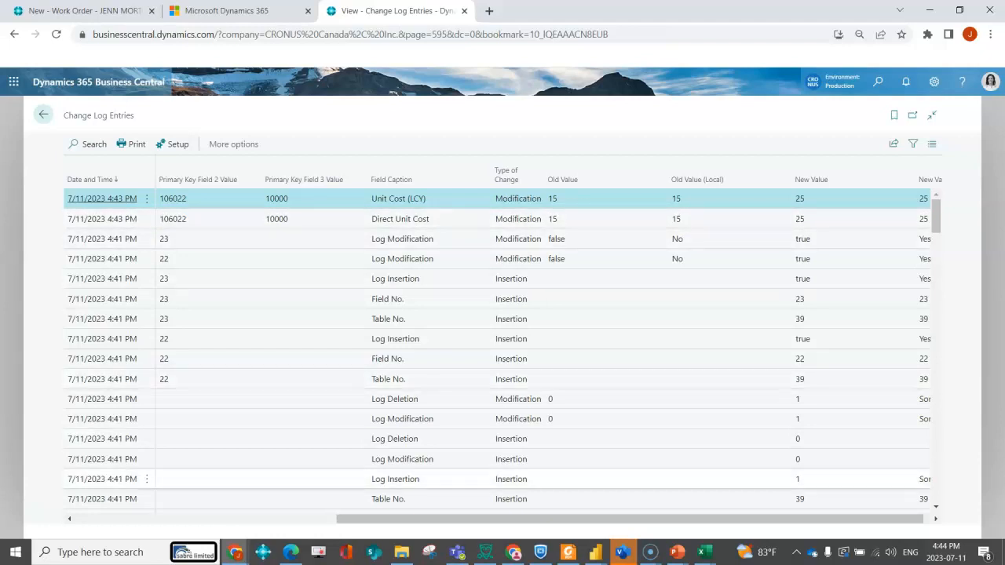
{"action": "left_click_drag", "start_coordinate": [630, 519], "coordinate": [367, 519]}
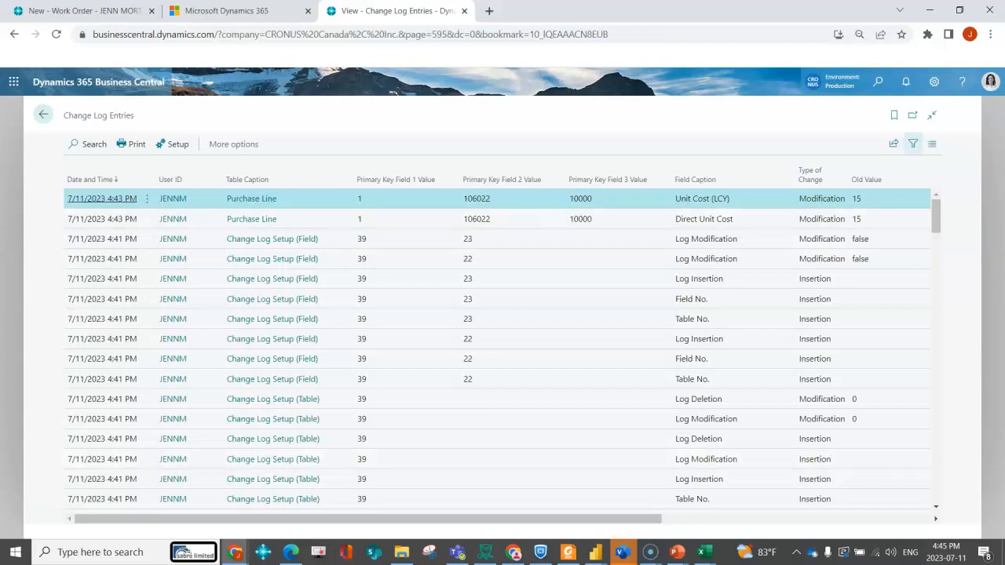
{"action": "left_click", "coordinate": [913, 144]}
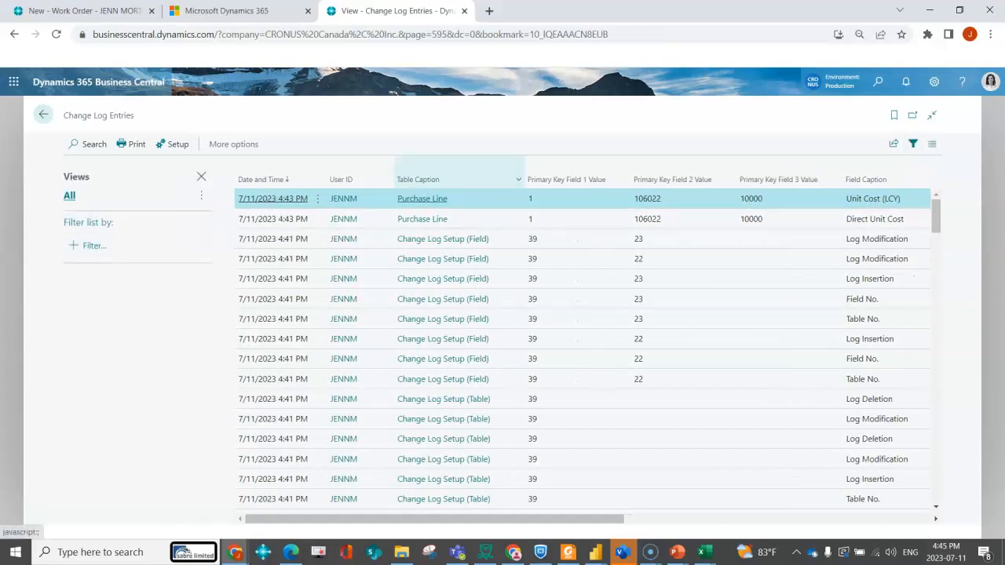
{"action": "left_click", "coordinate": [471, 179]}
{"action": "left_click", "coordinate": [482, 265]}
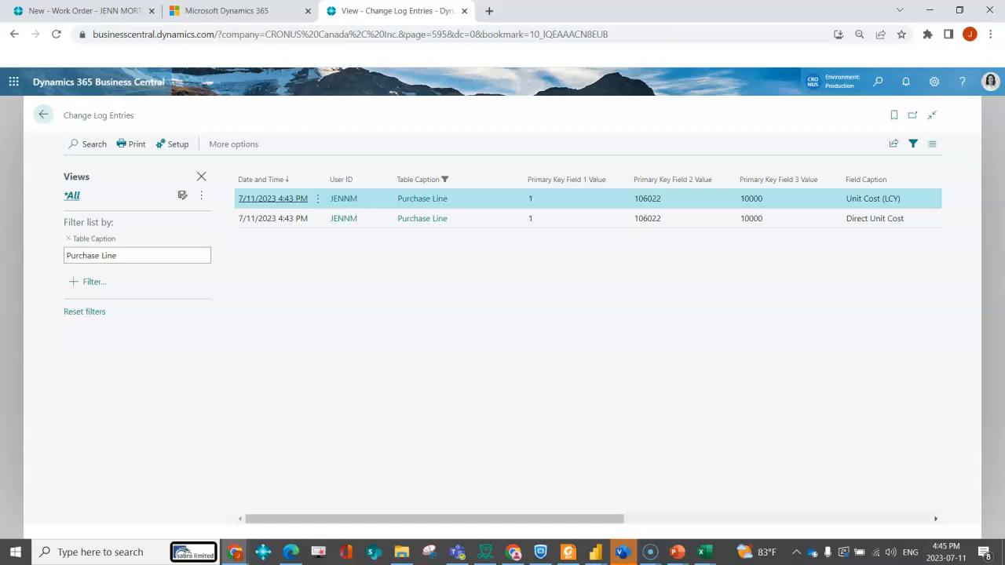
Save the filtered list as a view named "Purchase Line Unit Cost Update"
{"action": "left_click", "coordinate": [182, 196]}
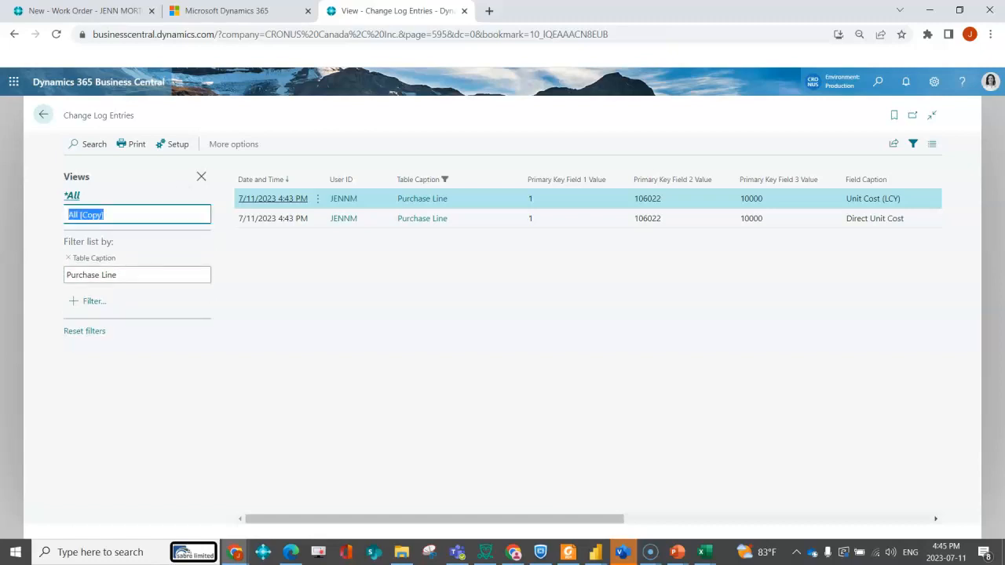
{"action": "type", "text": "Purchase Line Unit Cost Update"}
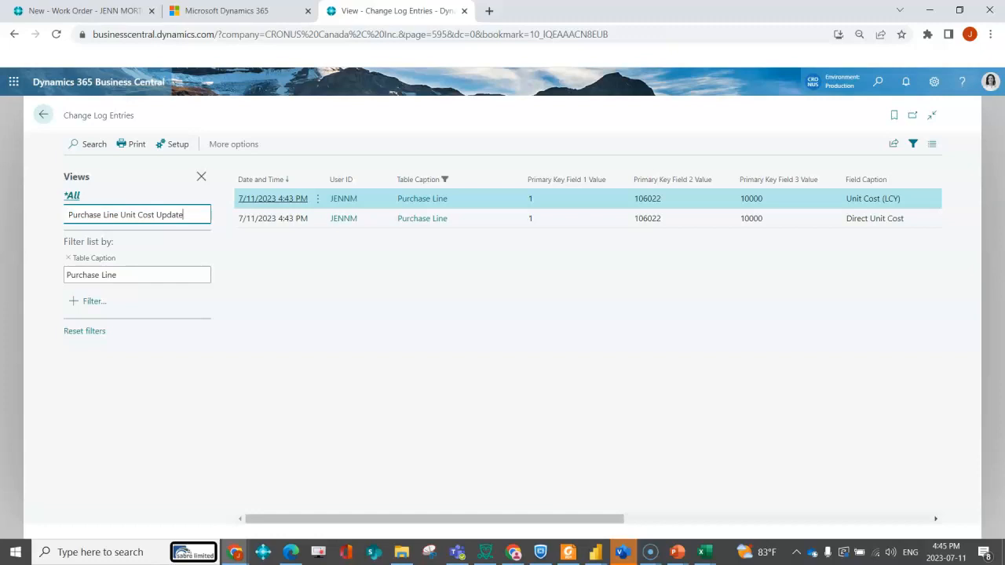
{"action": "key", "text": "Return"}
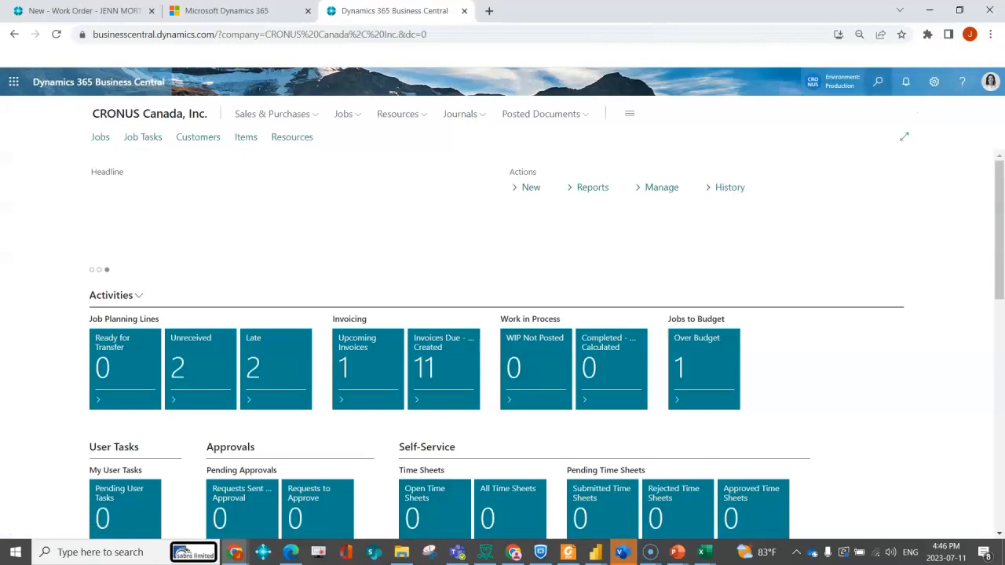
Search for "moni" and open the Monitored Fields Worksheet
{"action": "key", "text": "alt+q"}
{"action": "type", "text": "moni"}
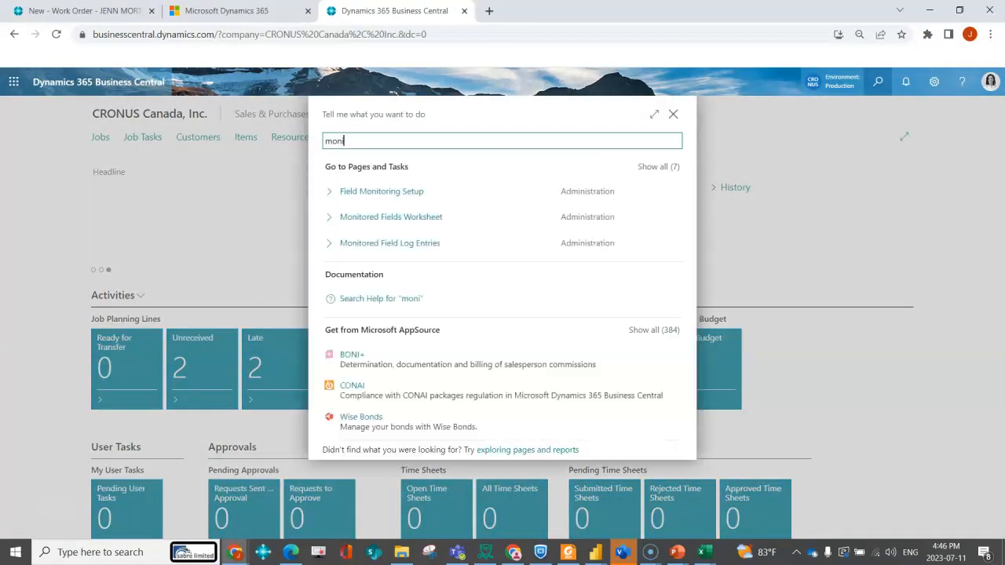
{"action": "key", "text": "Down"}
{"action": "key", "text": "Down"}
{"action": "key", "text": "Return"}
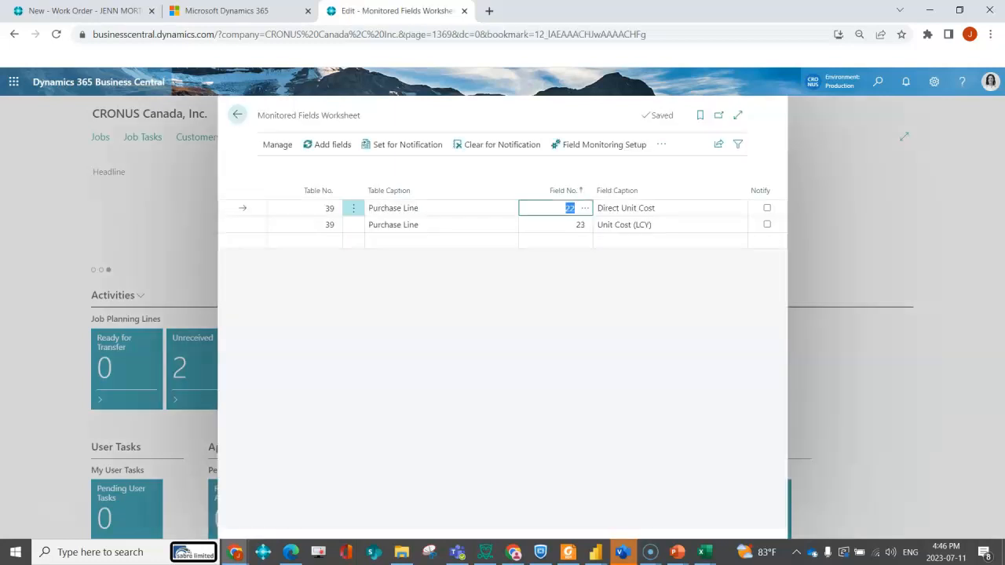
Expand the Monitored Fields Worksheet to the wide layout and set the Purchase Line Direct Unit Cost field for notification
{"action": "left_click", "coordinate": [737, 114]}
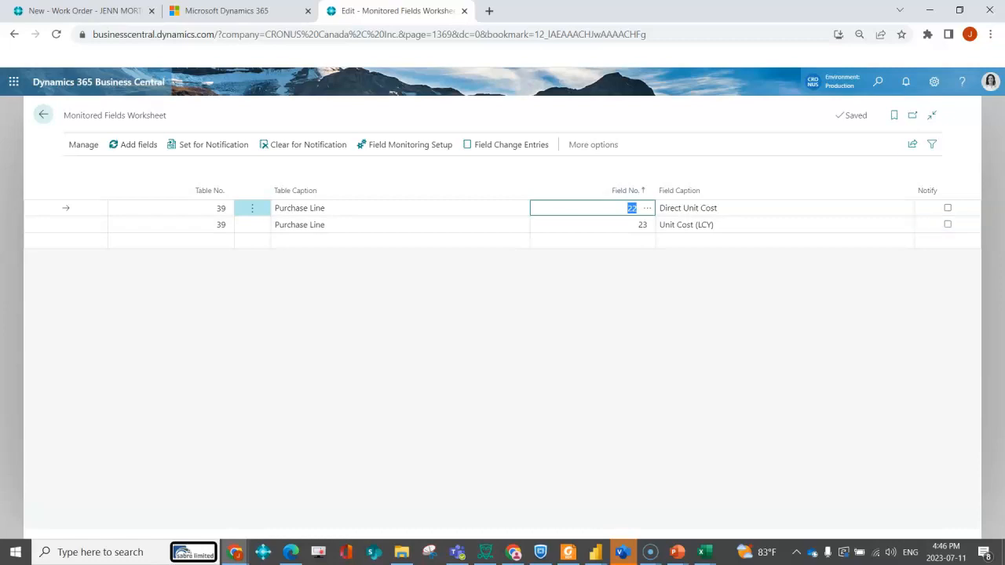
{"action": "left_click", "coordinate": [209, 145]}
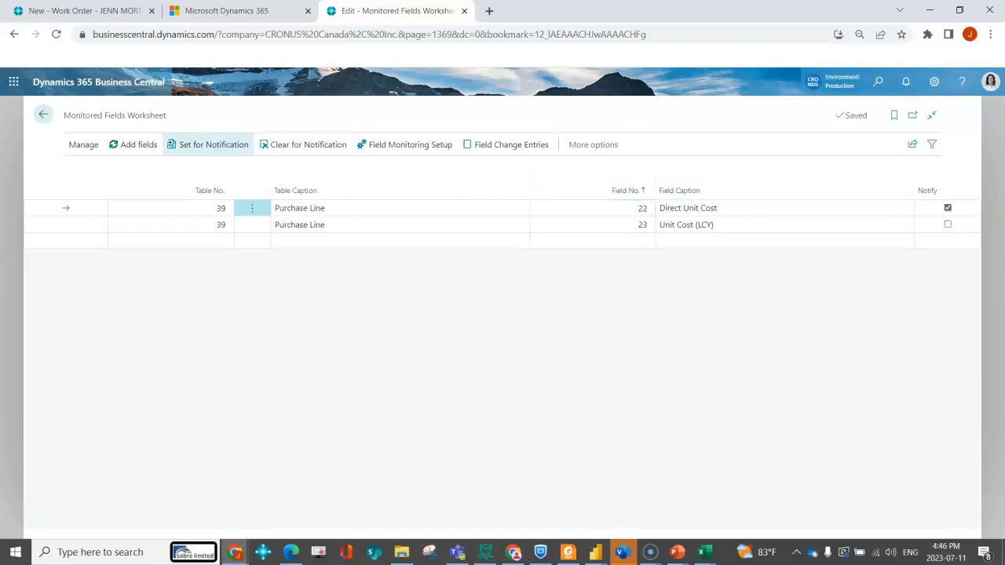
{"action": "left_click", "coordinate": [303, 144]}
{"action": "left_click", "coordinate": [209, 145]}
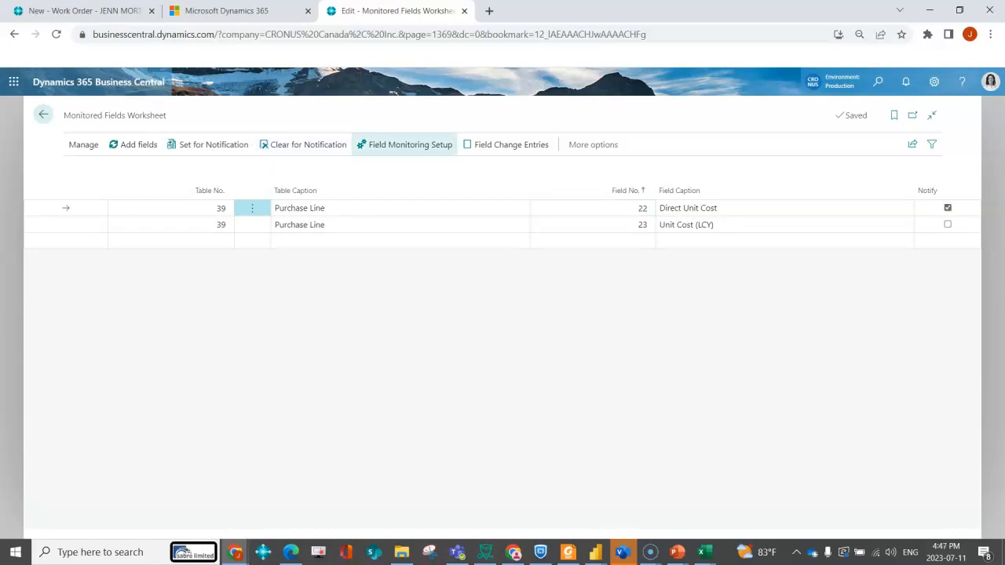
Open the Field Monitoring Setup and enter the user name of the notification recipient
{"action": "left_click", "coordinate": [407, 144]}
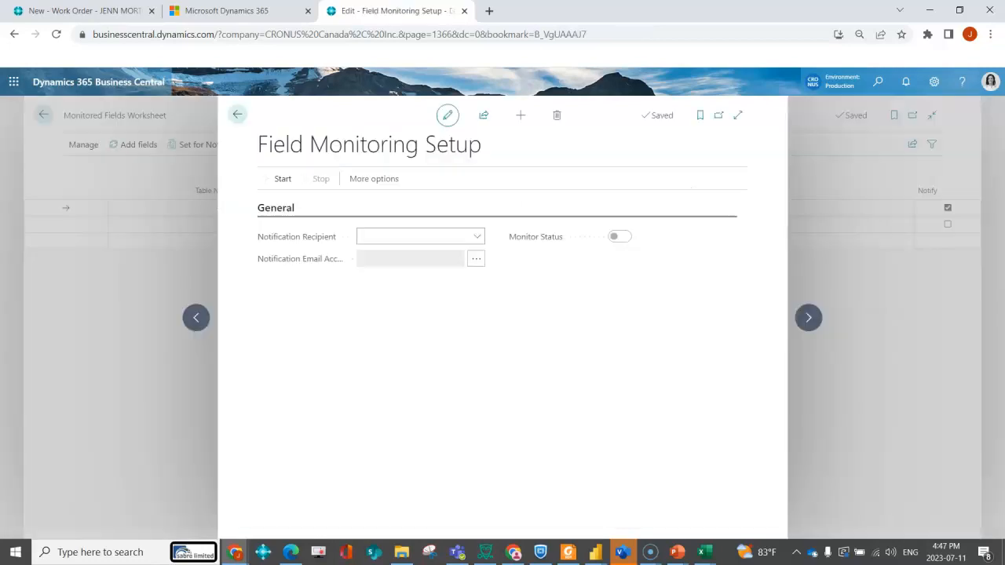
{"action": "mouse_move", "coordinate": [297, 237]}
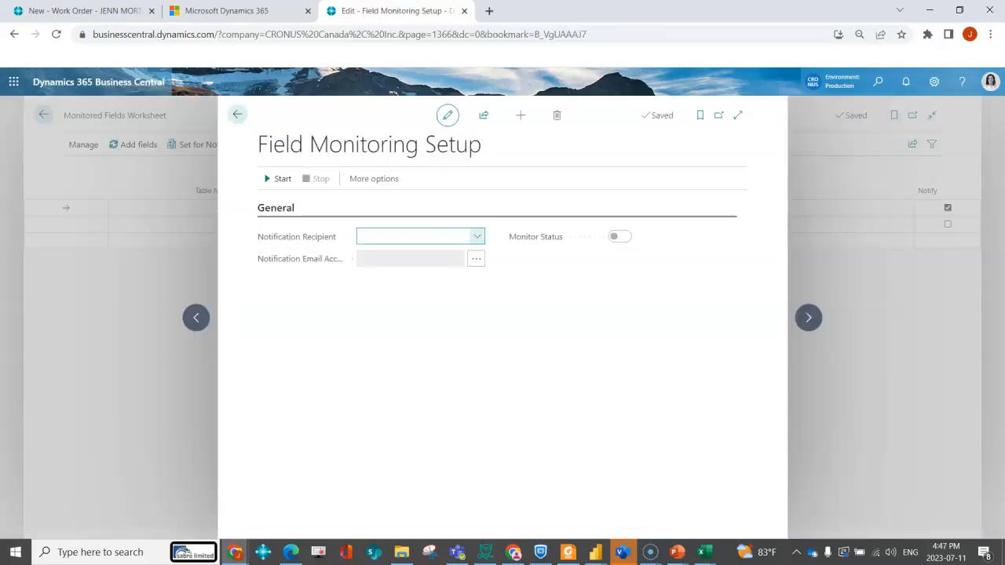
{"action": "left_click", "coordinate": [476, 237]}
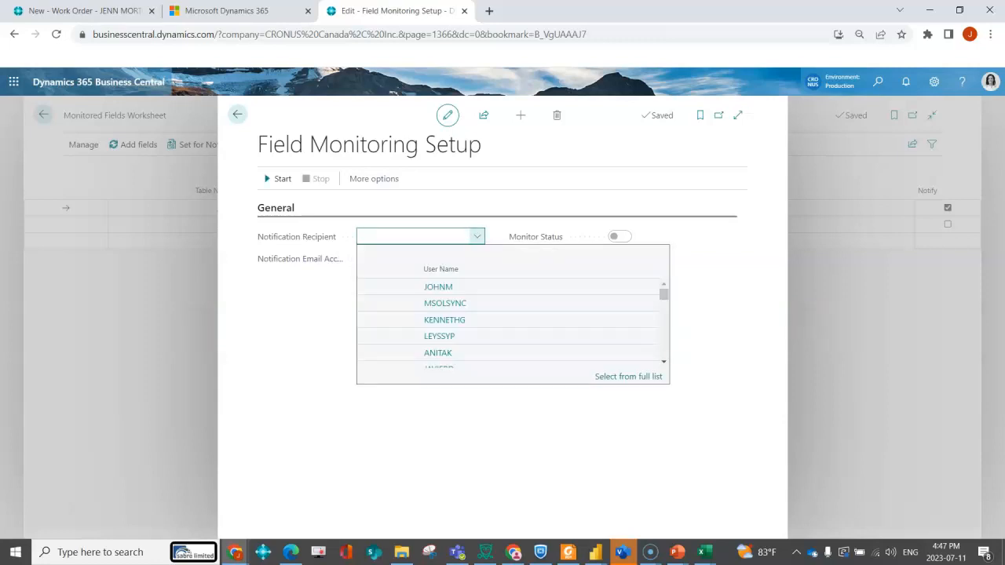
{"action": "type", "text": "jenn"}
{"action": "key", "text": "Return"}
{"action": "key", "text": "Tab"}
Choose the Current User account as the notification email account
{"action": "left_click", "coordinate": [476, 258]}
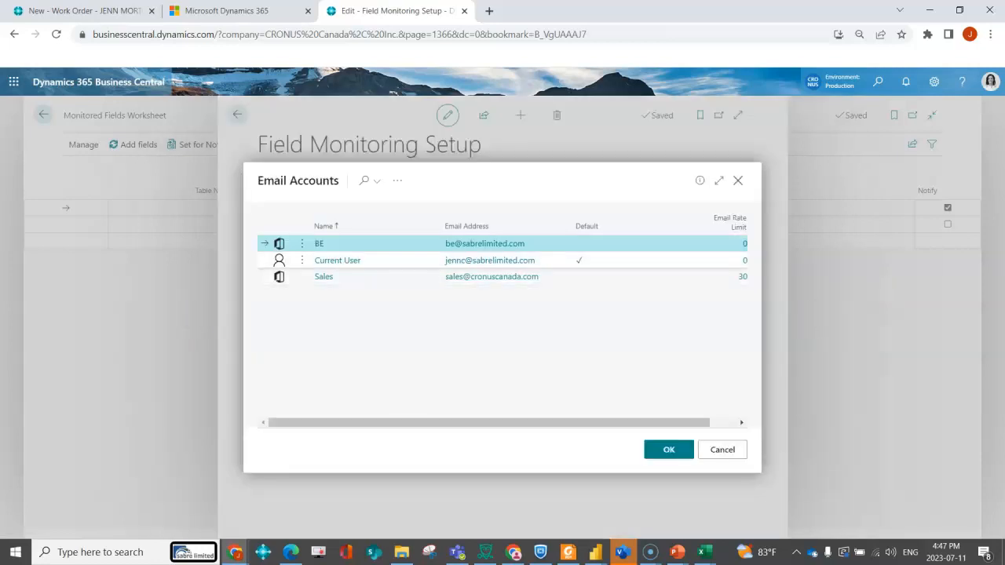
{"action": "left_click", "coordinate": [489, 261]}
{"action": "left_click", "coordinate": [669, 449]}
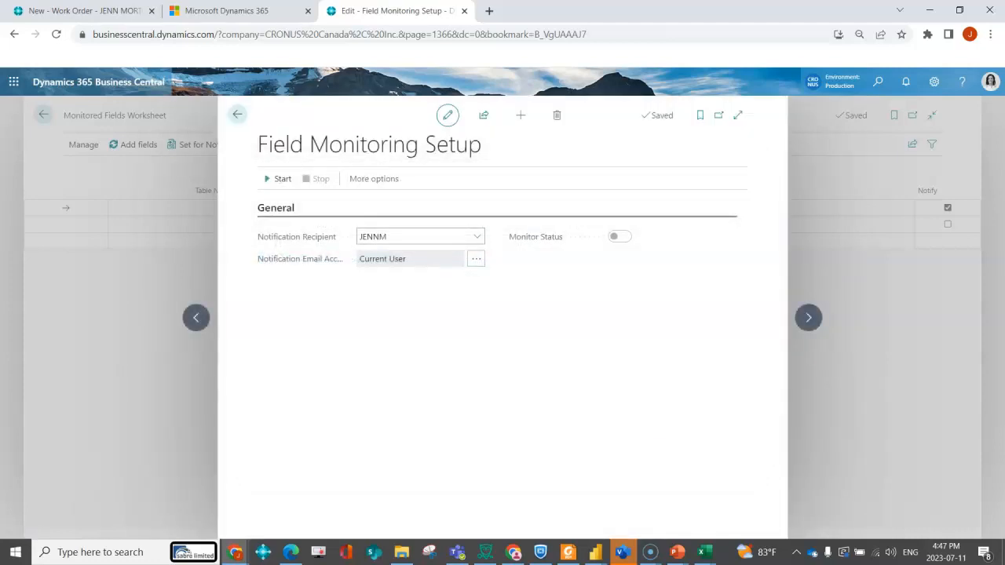
Try to start field monitoring, declining the confirmation
{"action": "left_click", "coordinate": [278, 179]}
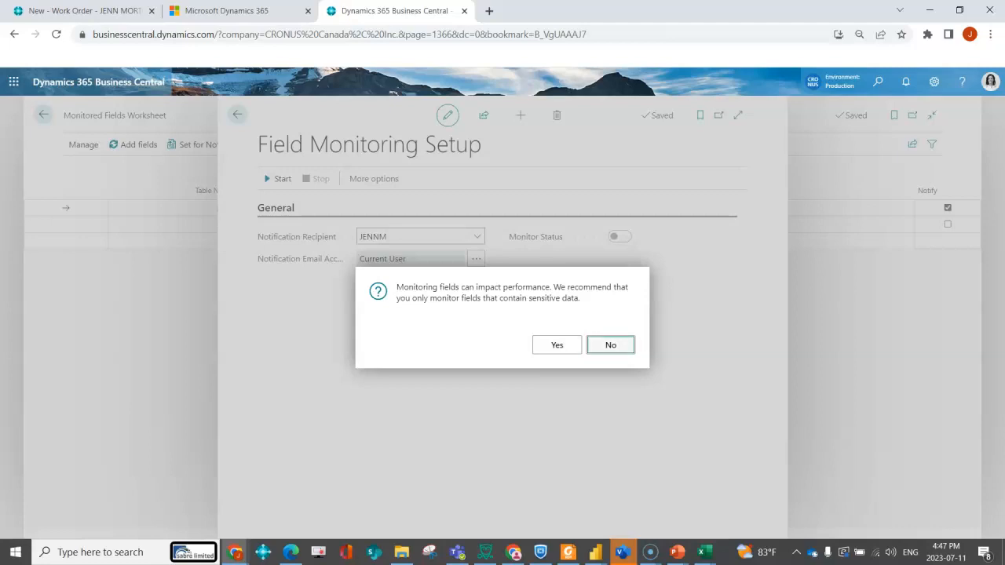
{"action": "key", "text": "Return"}
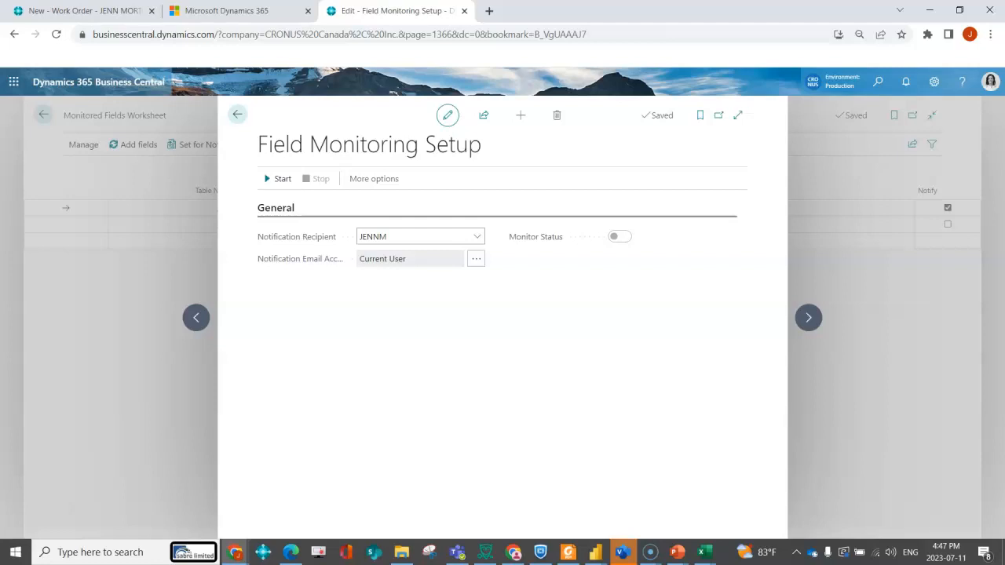
Return to the Monitored Fields Worksheet and open the field change entries to review the logged changes in monitored fields
{"action": "left_click", "coordinate": [238, 115]}
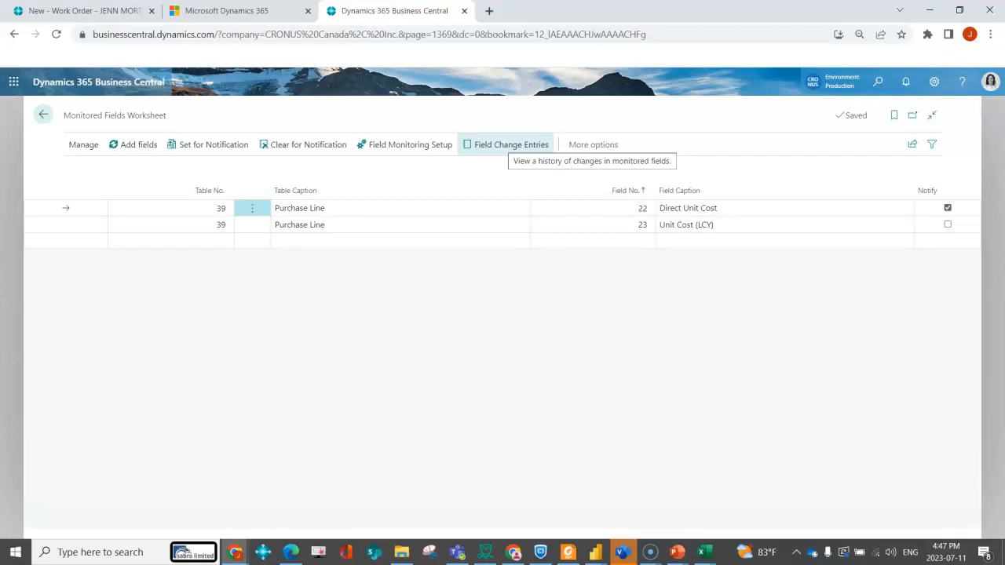
{"action": "left_click", "coordinate": [511, 145]}
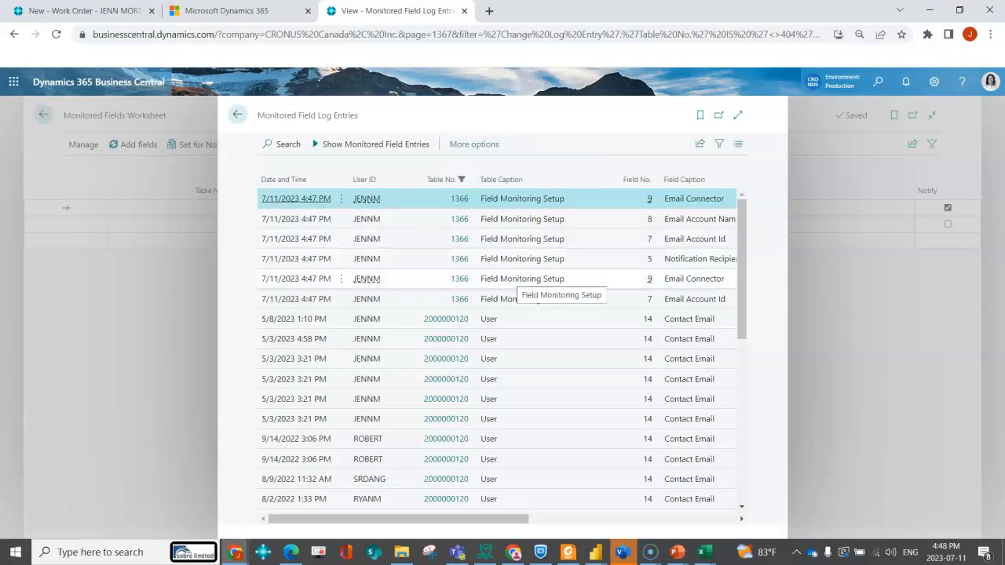
{"action": "scroll", "coordinate": [366, 280], "scroll_direction": "down", "scroll_amount": 4}
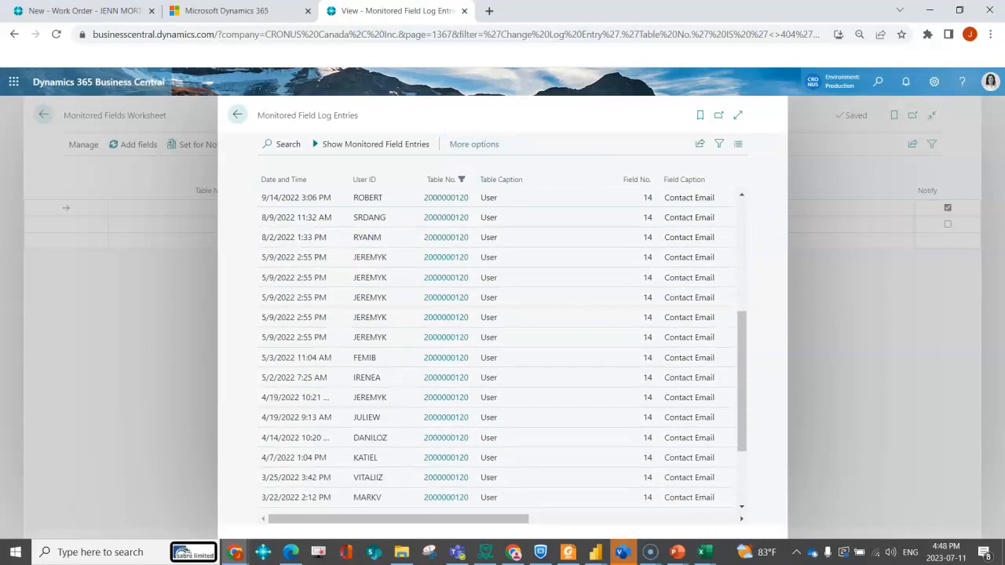